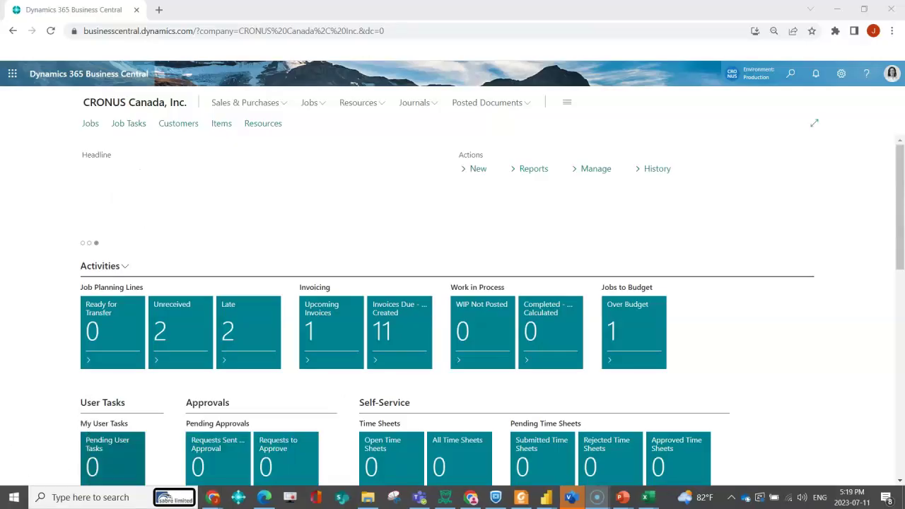
# Search 'vendo' to open the Vendors list
pyautogui.hotkey('alt', 'q')
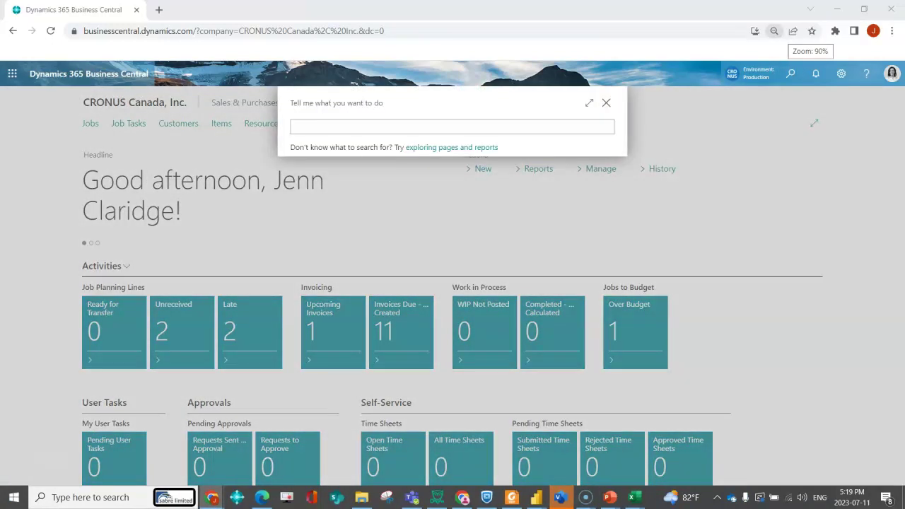
pyautogui.write('vendo')
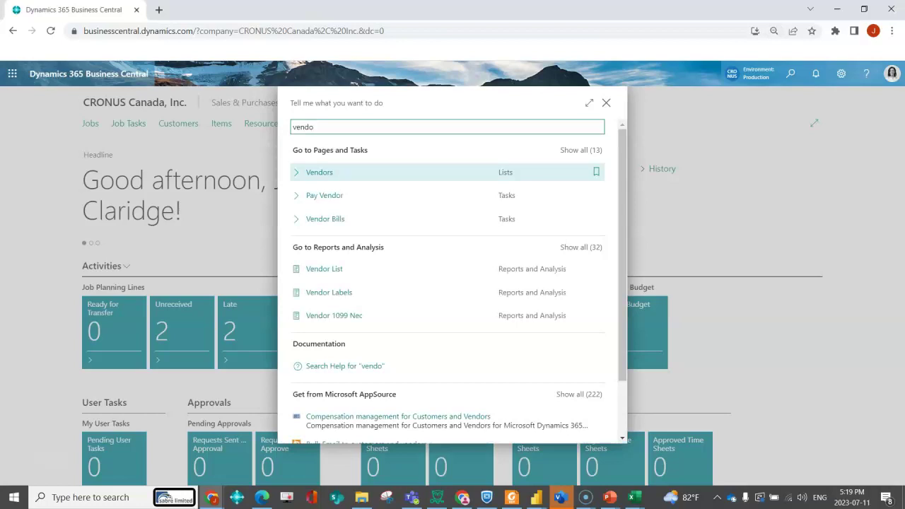
pyautogui.press('Return')
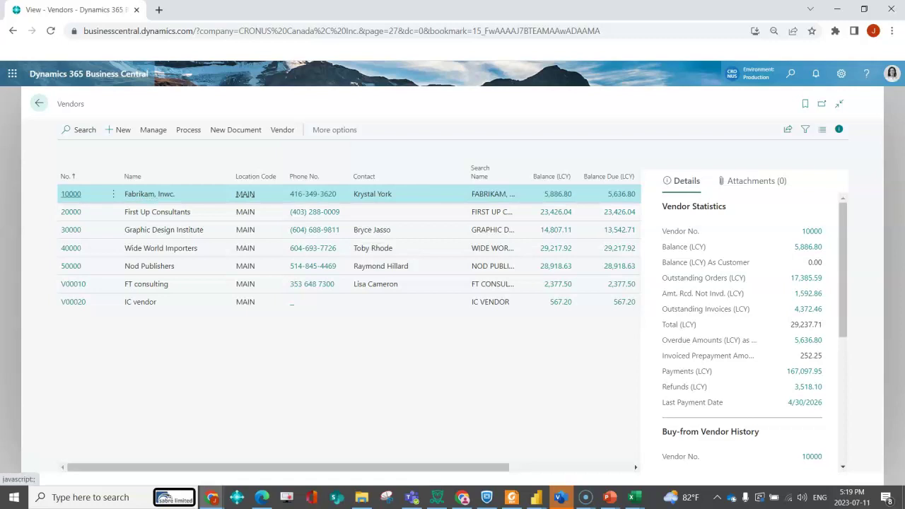
# Open the card for vendor 10000 Fabrikam, Inwc. and show its Vendor actions
pyautogui.click(71, 194)
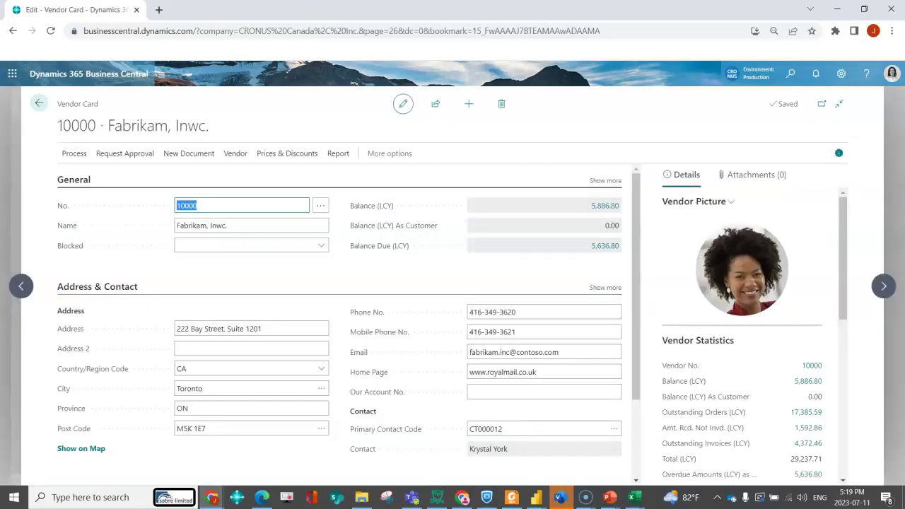
pyautogui.click(545, 353)
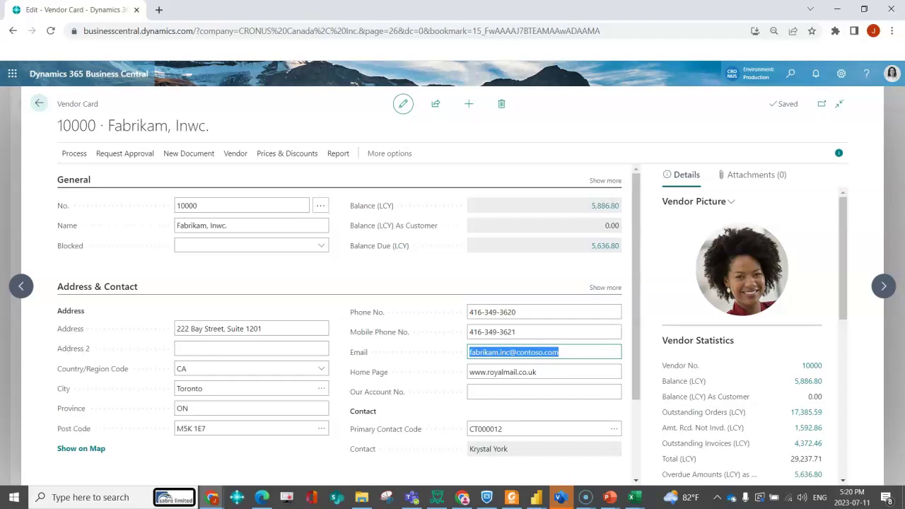
pyautogui.click(235, 153)
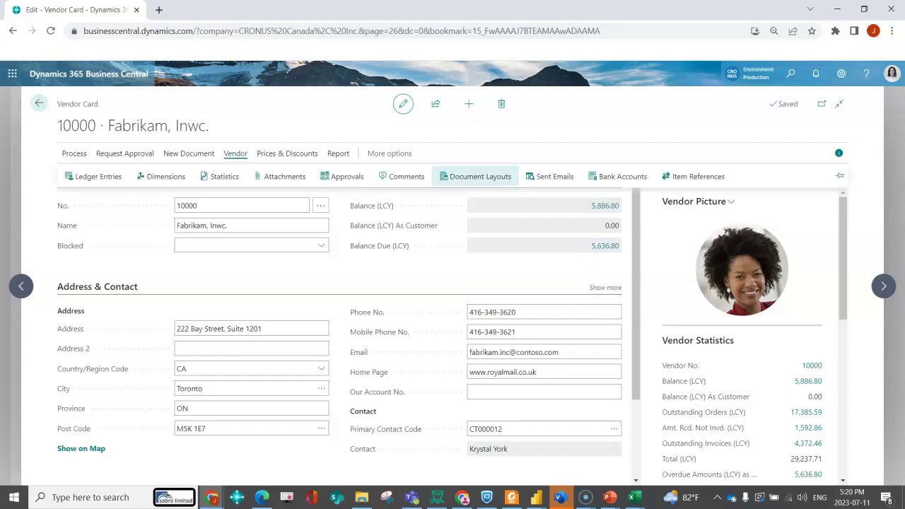
# Open Fabrikam's Document Layouts and enlarge the window to show every column
pyautogui.click(481, 177)
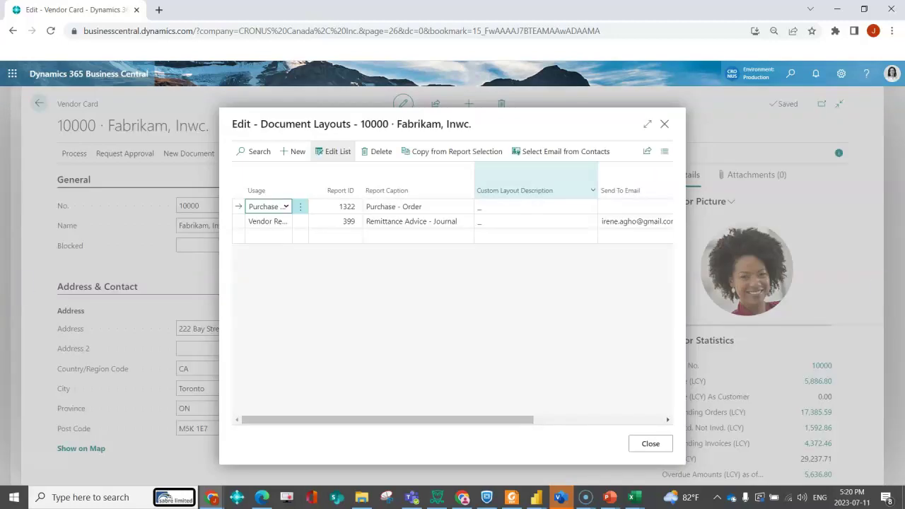
pyautogui.click(647, 124)
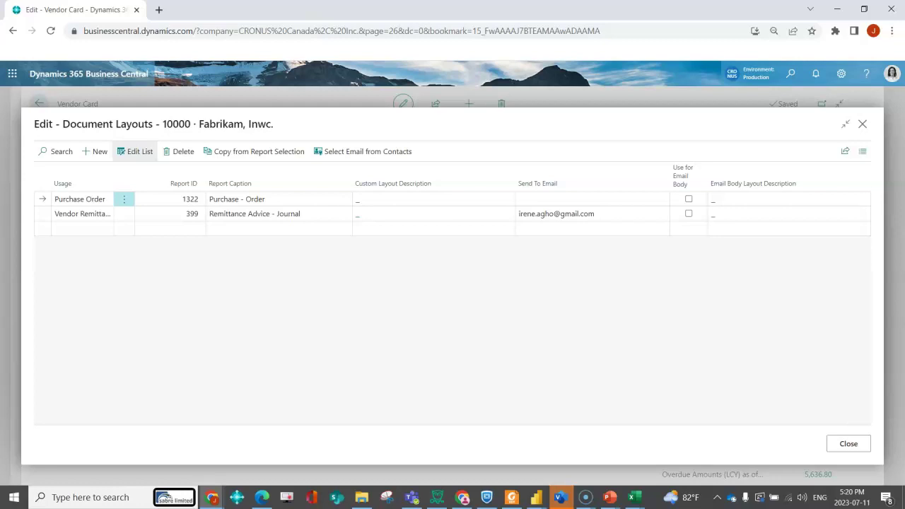
# Assign the Purchase Order - Blue custom layout to the Purchase Order line
pyautogui.click(358, 199)
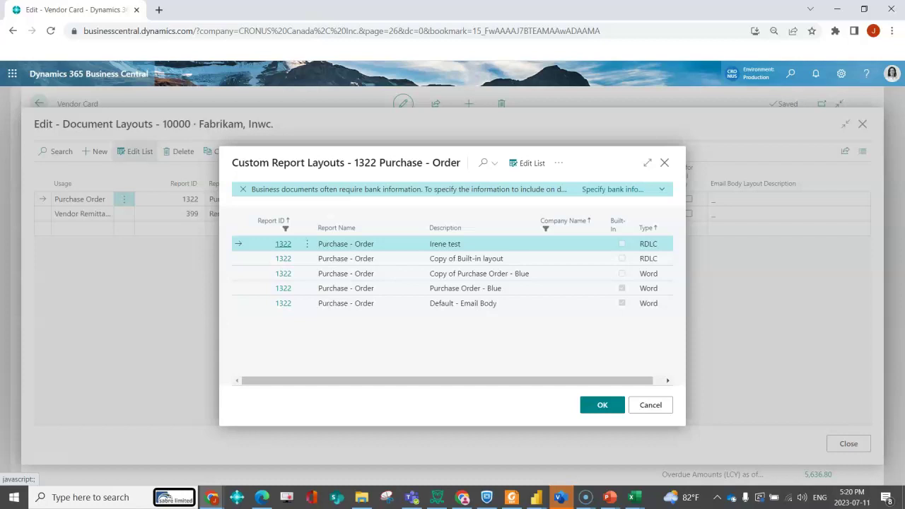
pyautogui.click(466, 288)
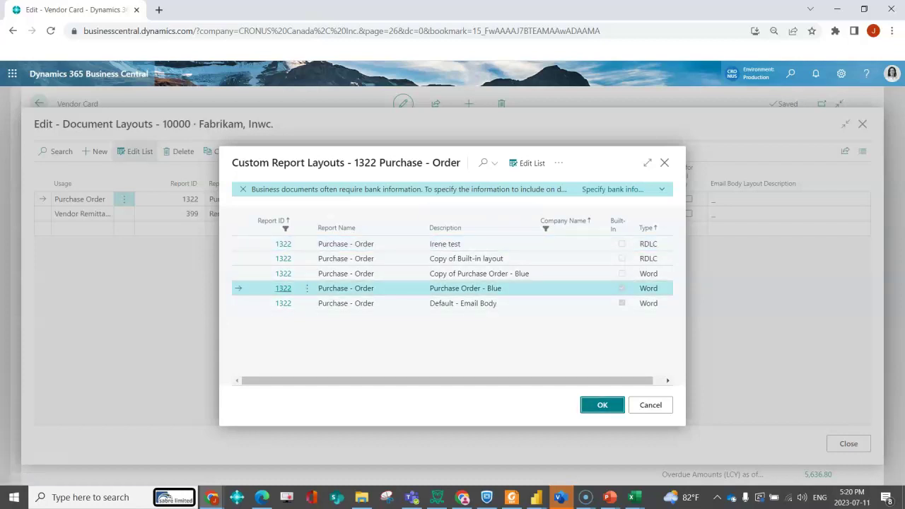
pyautogui.click(602, 405)
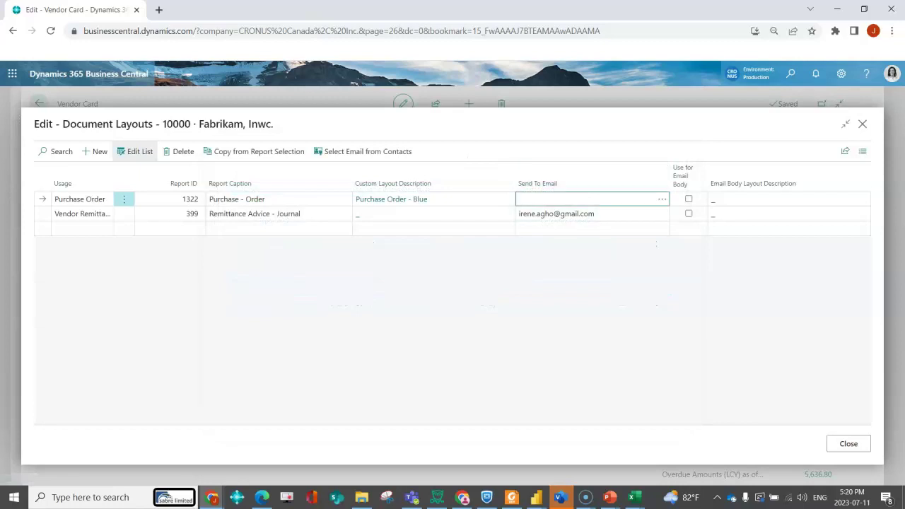
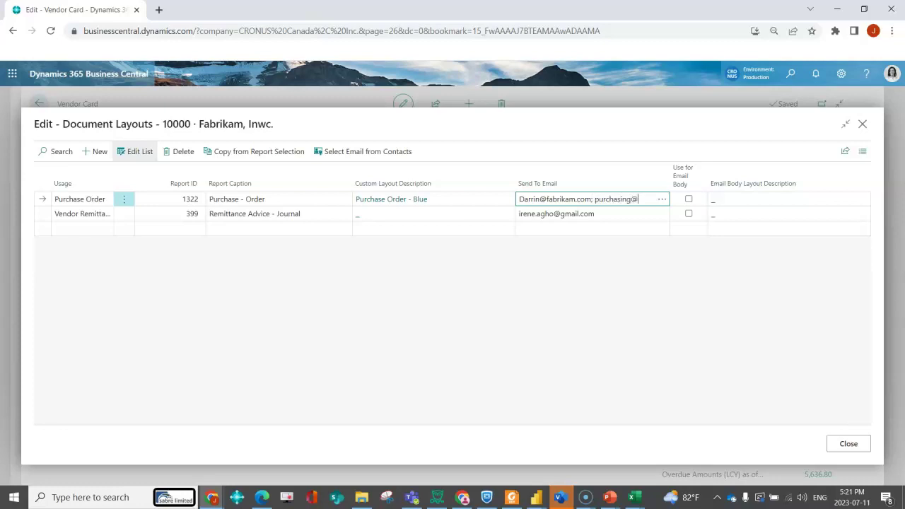
# Enter the vendor's two email addresses, separated by a semicolon, as the Send To Email
pyautogui.press('Tab')
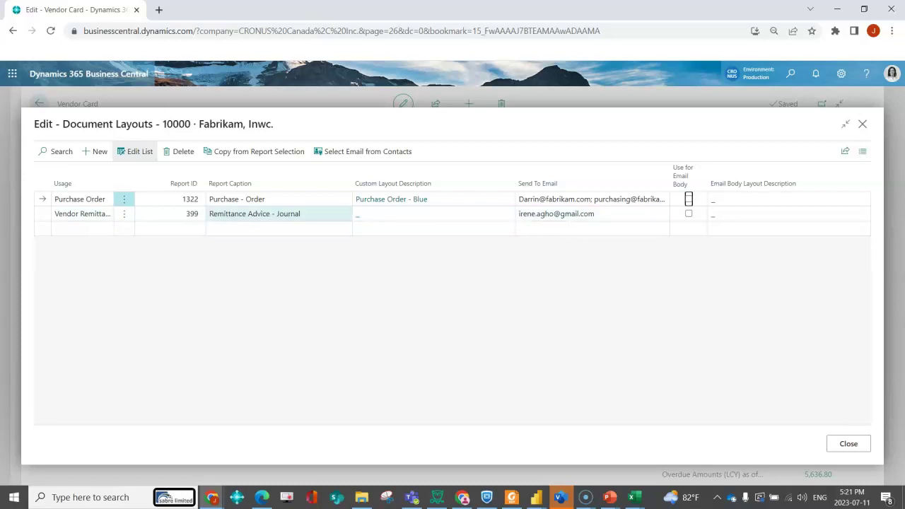
# Start a new layout line, browse its usage types, then discard the blank line
pyautogui.click(82, 229)
pyautogui.click(82, 229)
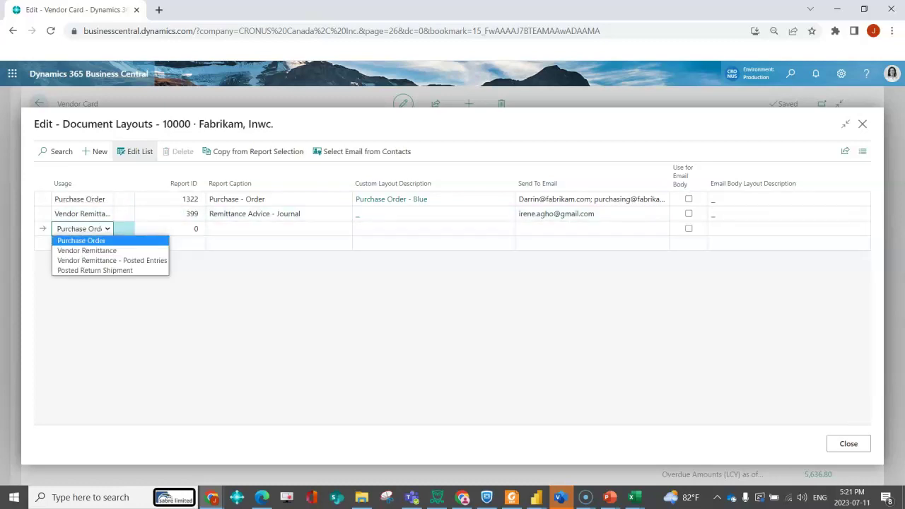
pyautogui.press('Down')
pyautogui.press('Down')
pyautogui.press('Down')
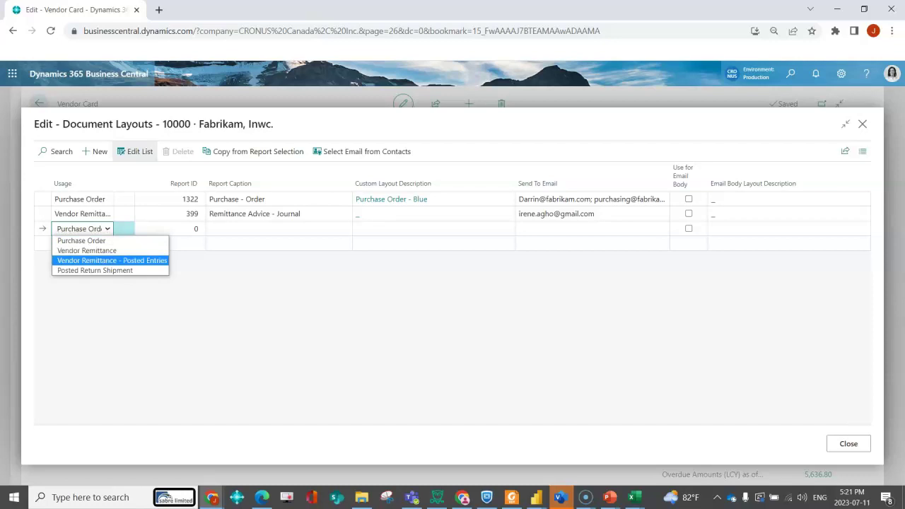
pyautogui.press('Up')
pyautogui.press('Up')
pyautogui.press('Up')
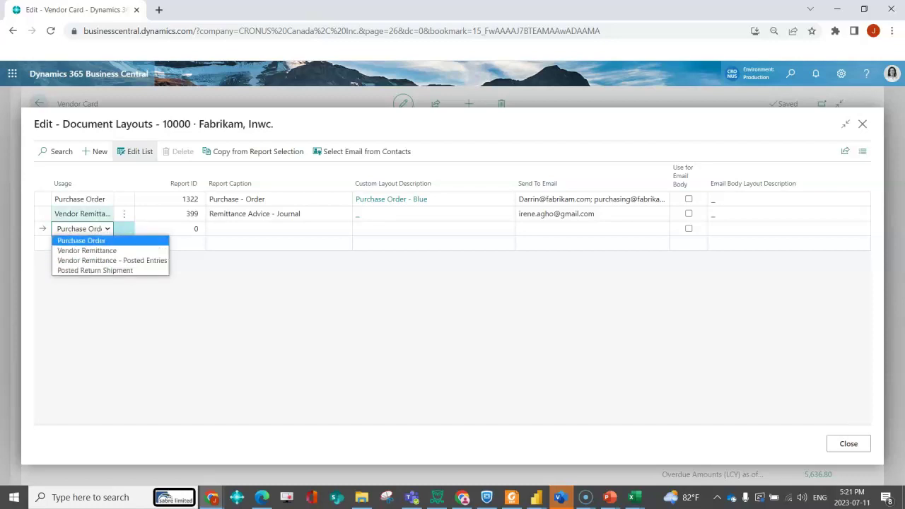
pyautogui.press('Escape')
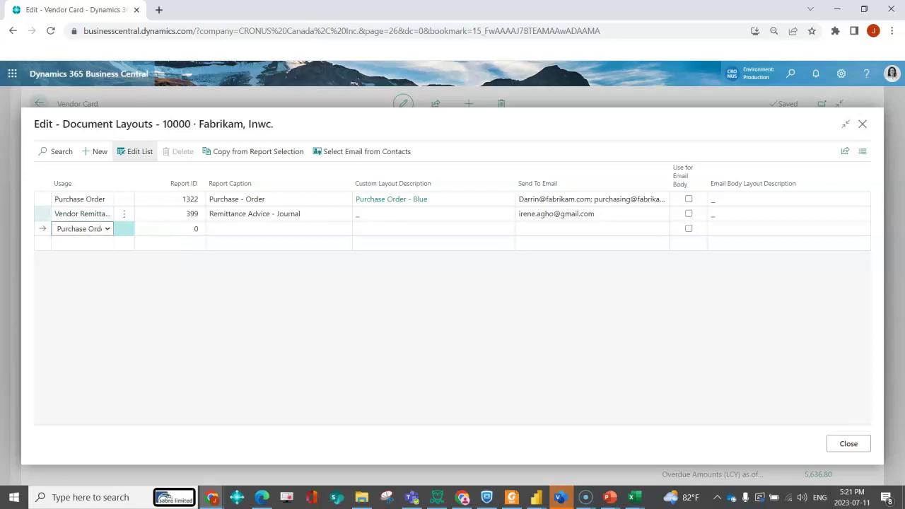
pyautogui.press('Up')
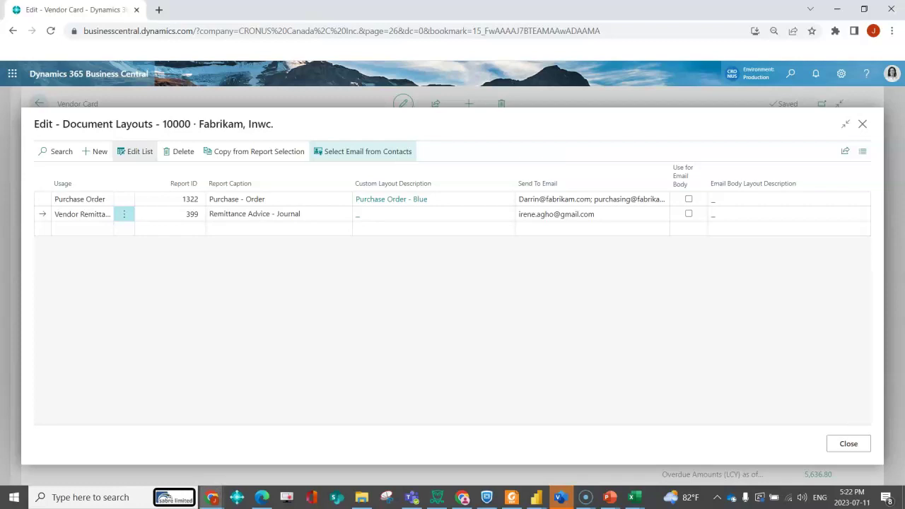
# Set Vendor Remittance's Send To Email from the individual person contact, not the company
pyautogui.click(364, 151)
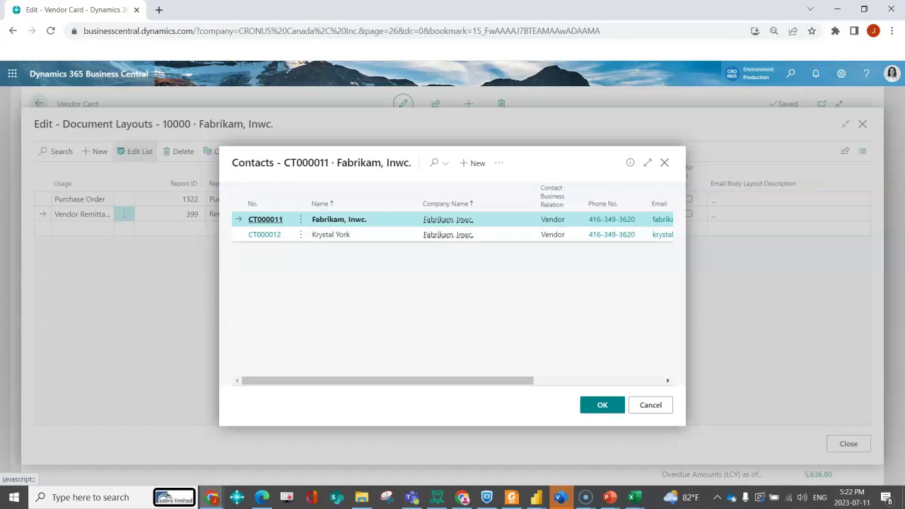
pyautogui.click(448, 234)
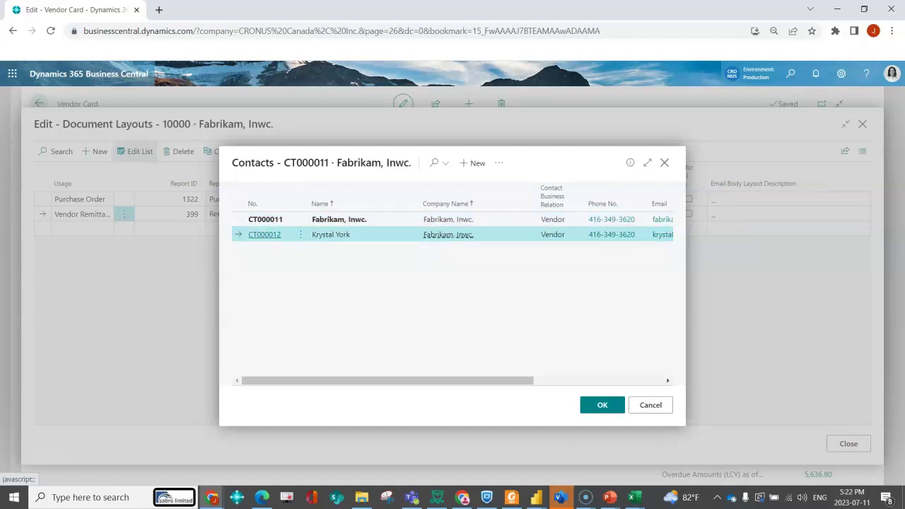
pyautogui.press('Return')
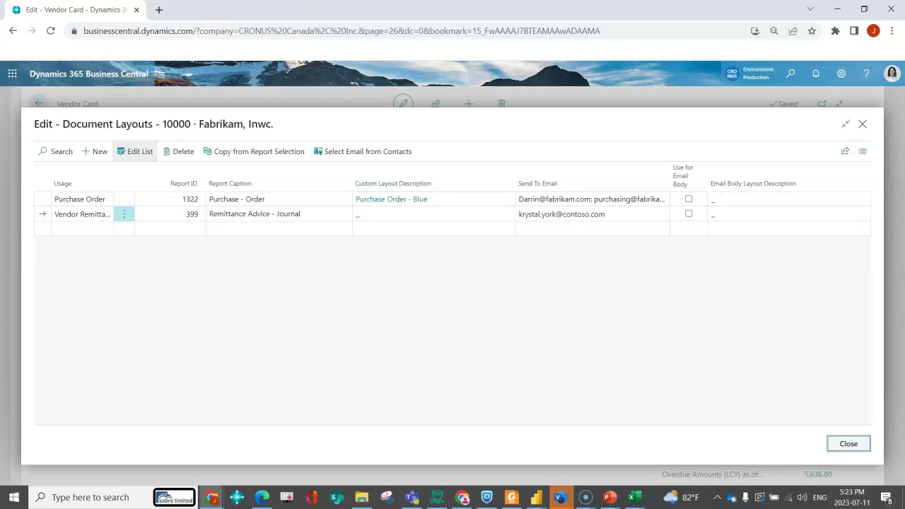
# Close Fabrikam's layouts and open Document Layouts for vendor 20000 First Up Consultants
pyautogui.click(848, 443)
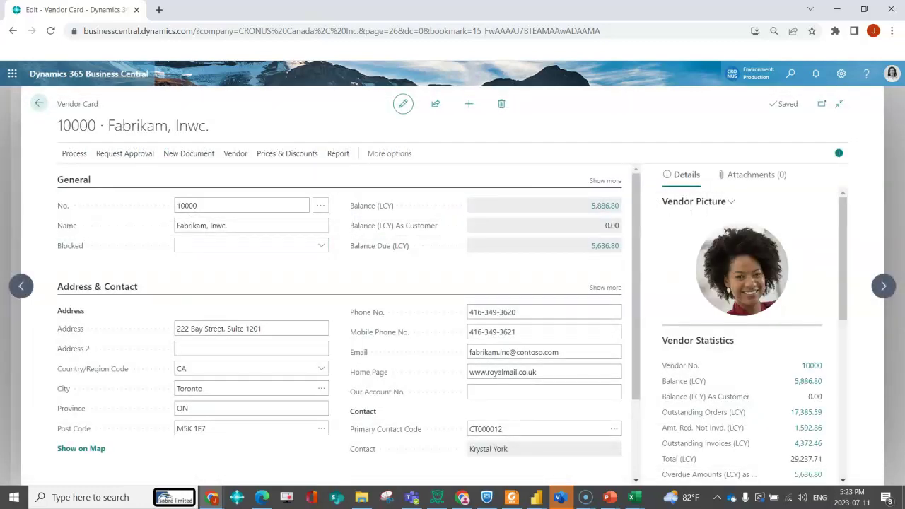
pyautogui.click(883, 286)
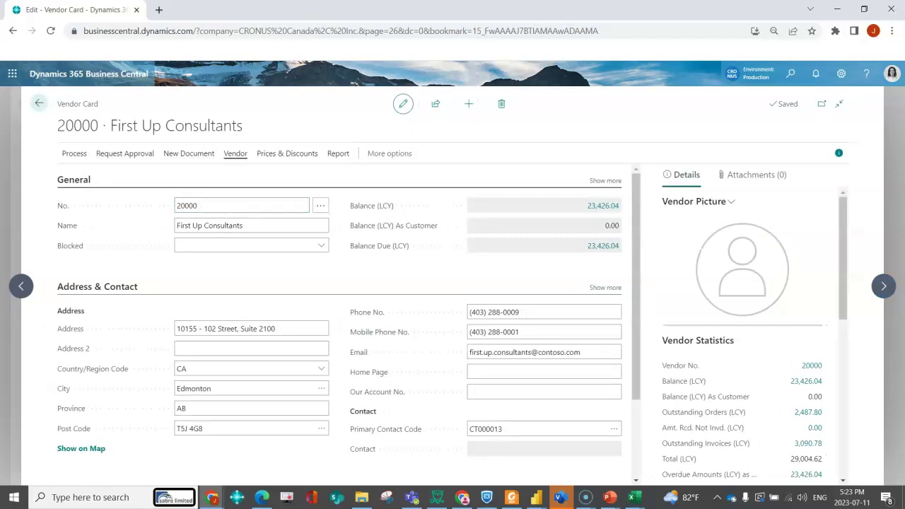
pyautogui.click(236, 153)
pyautogui.click(463, 174)
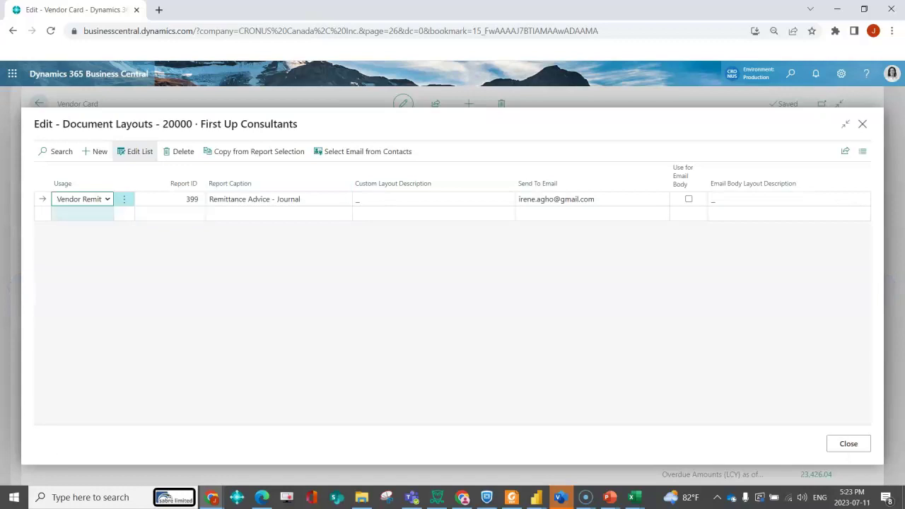
# Copy from Report Selection and set the Purchase Order layout to Copy of Purchase Order - Blue
pyautogui.click(82, 214)
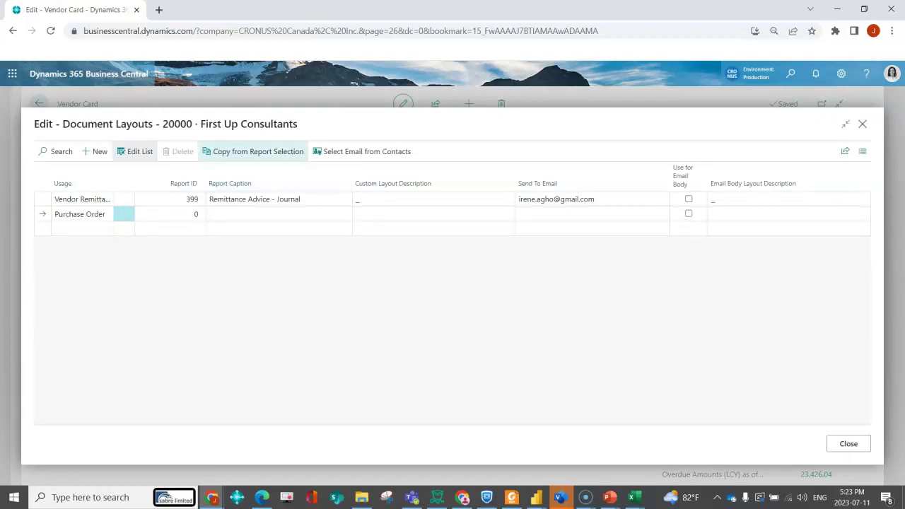
pyautogui.click(252, 151)
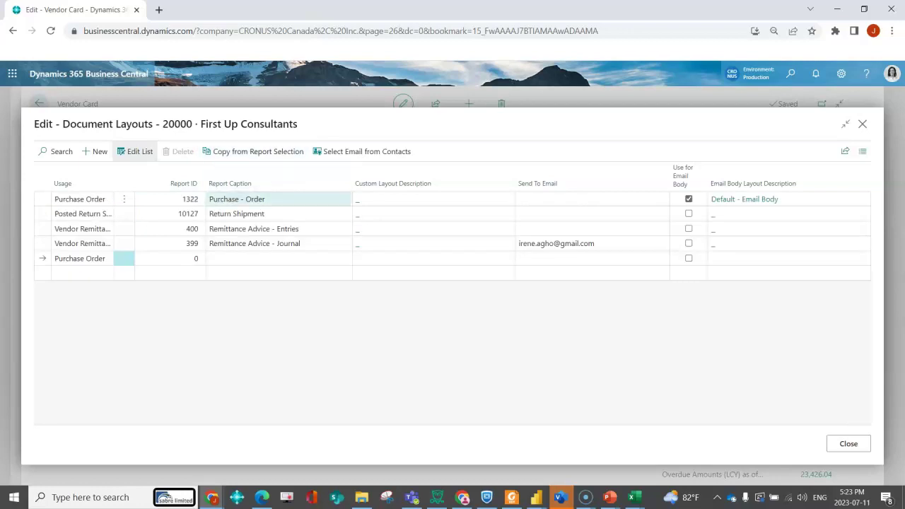
pyautogui.click(509, 199)
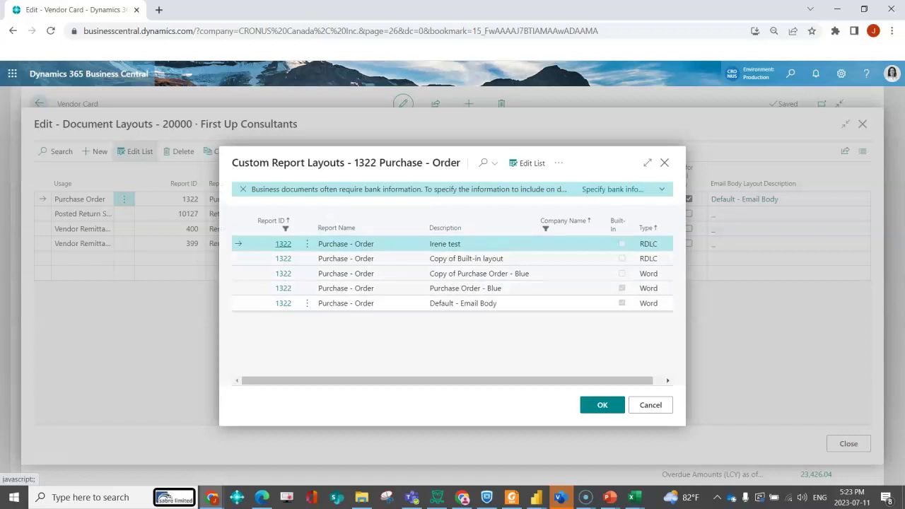
pyautogui.click(510, 274)
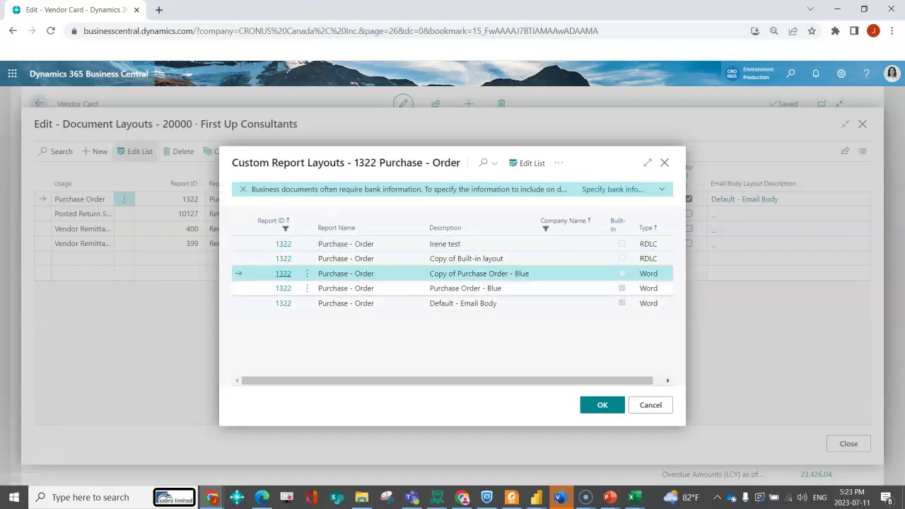
pyautogui.press('Return')
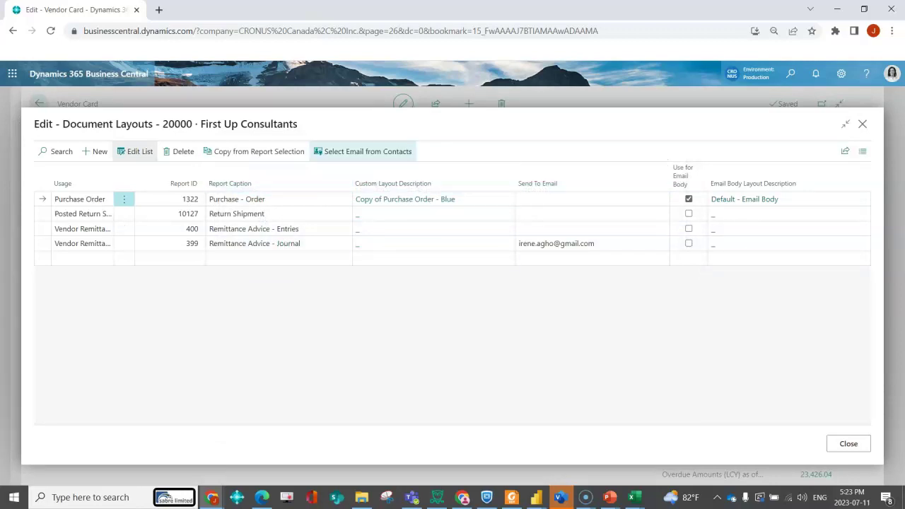
# Set the Purchase Order recipient email from the second vendor contact
pyautogui.click(364, 151)
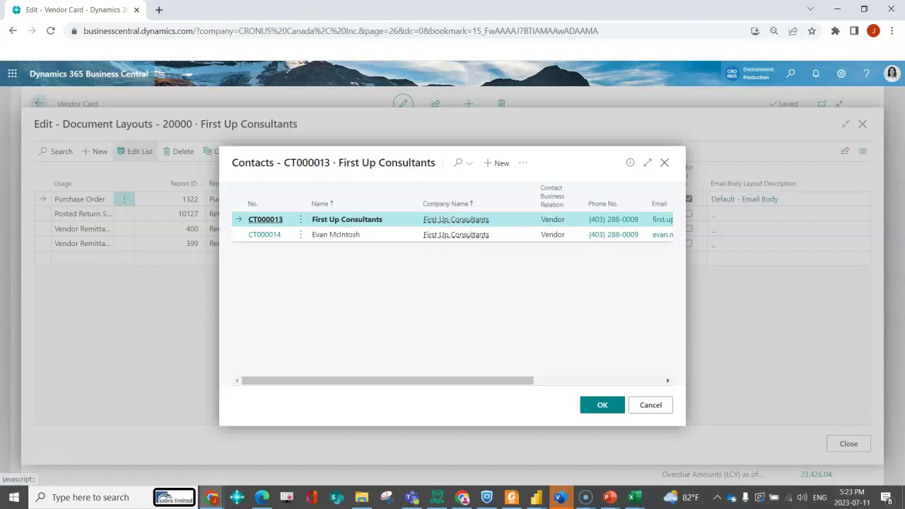
pyautogui.click(335, 234)
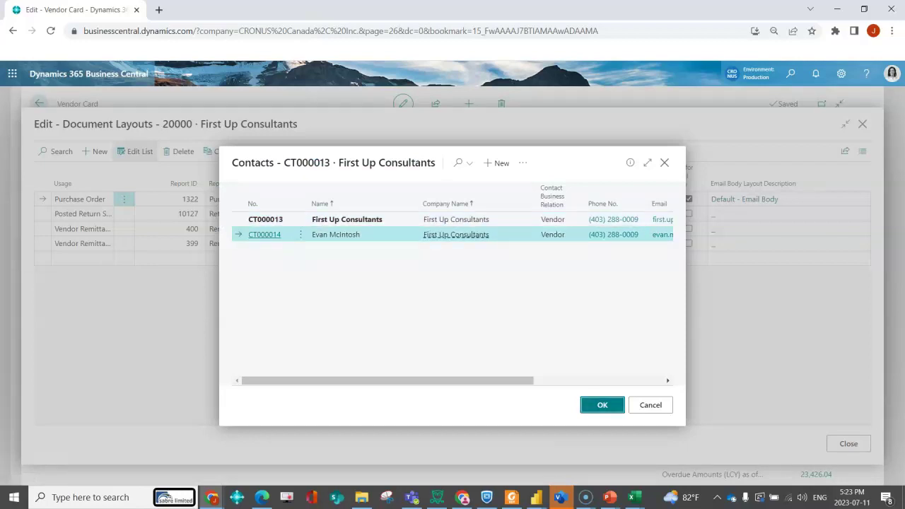
pyautogui.click(602, 404)
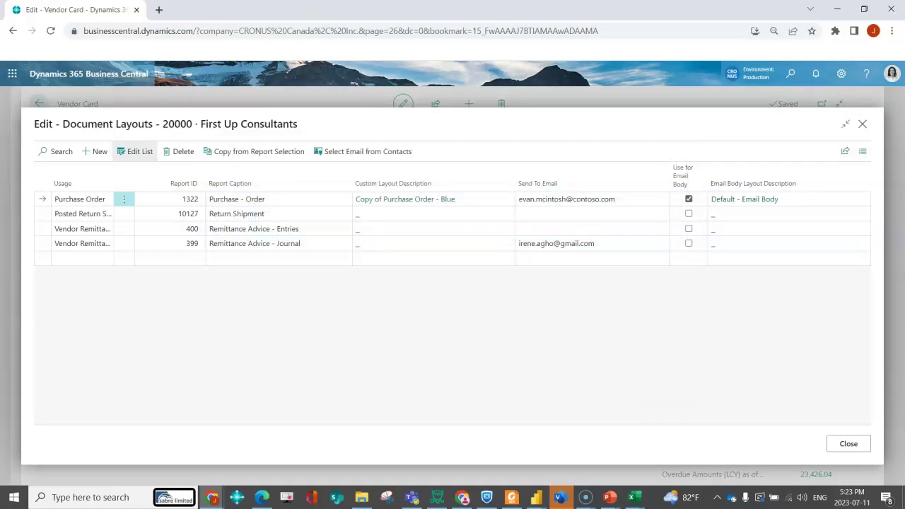
# Delete the remittance 399 row and the empty extra row, then close the layouts
pyautogui.click(124, 243)
pyautogui.click(95, 261)
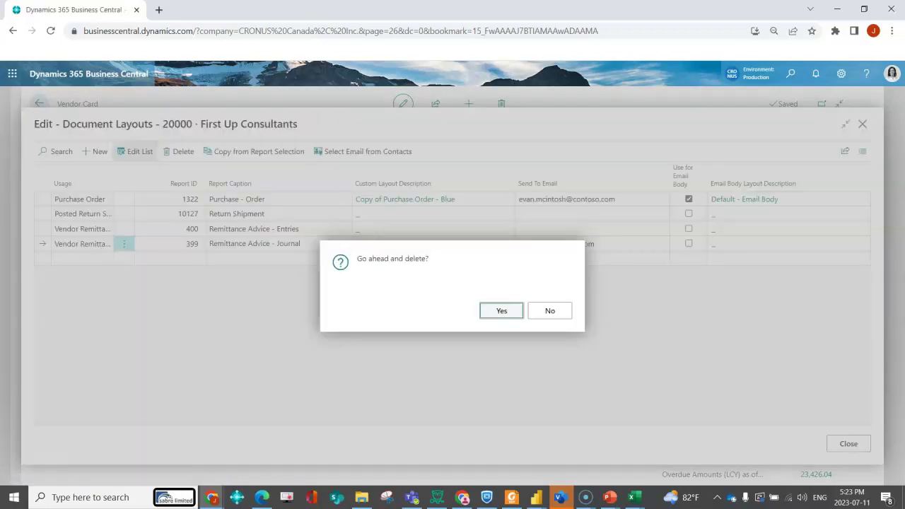
pyautogui.click(498, 309)
pyautogui.click(269, 228)
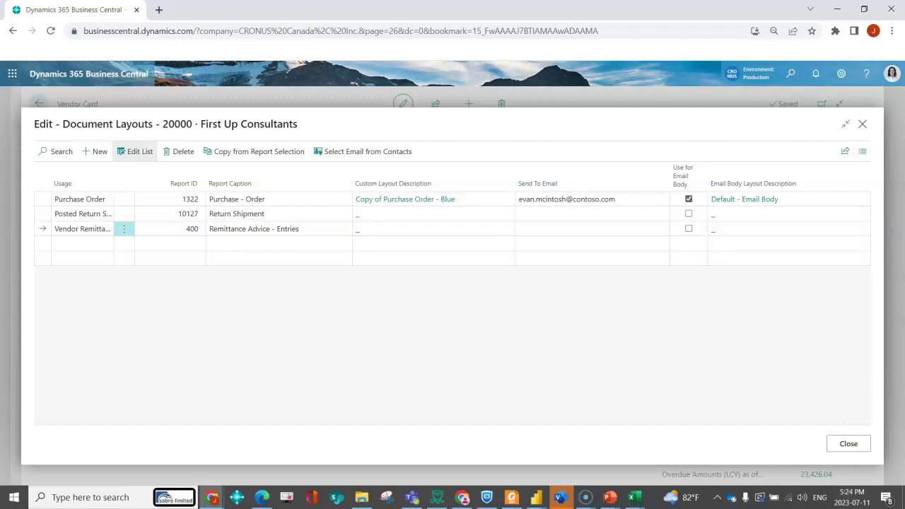
pyautogui.click(849, 444)
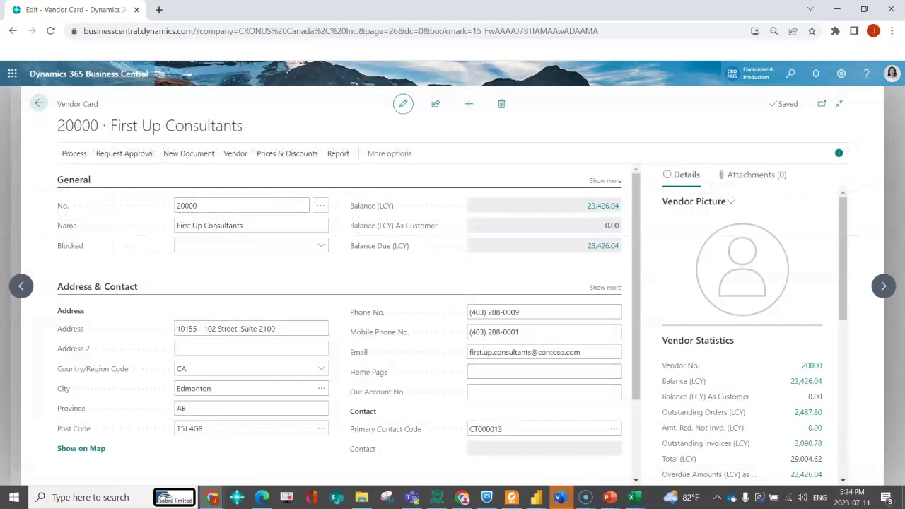
# Open the Purchase Orders list by searching 'purchase or'
pyautogui.press('Escape')
pyautogui.press('Escape')
pyautogui.hotkey('alt', 'q')
pyautogui.write('purchase or')
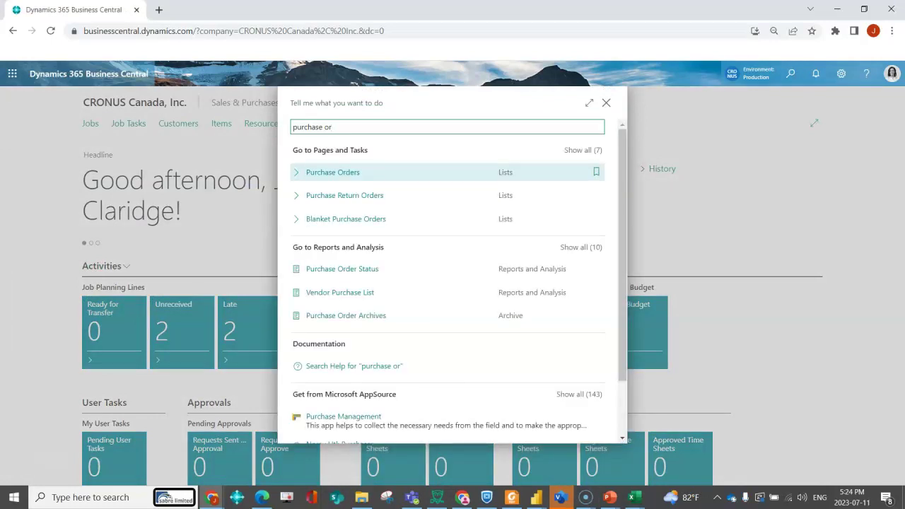
pyautogui.press('Return')
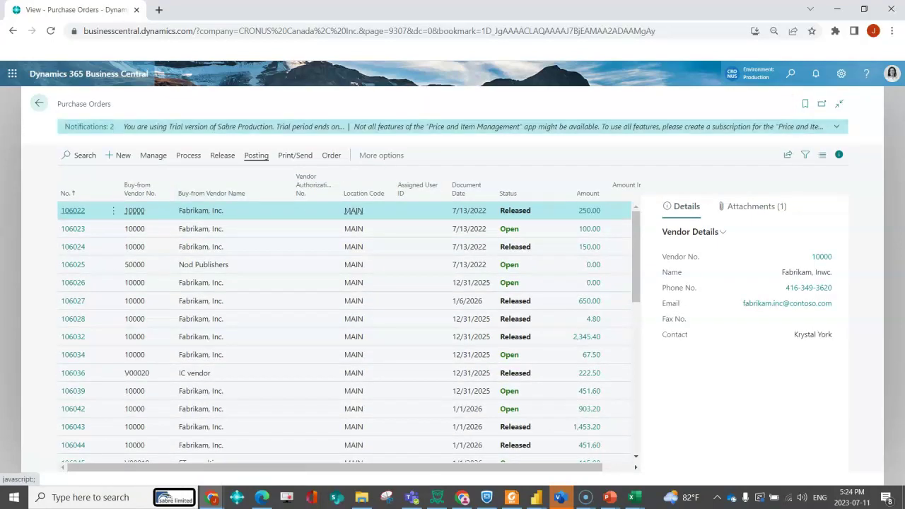
# Send Purchase Order 106022 by email with default settings and review the draft's attachments
pyautogui.click(295, 155)
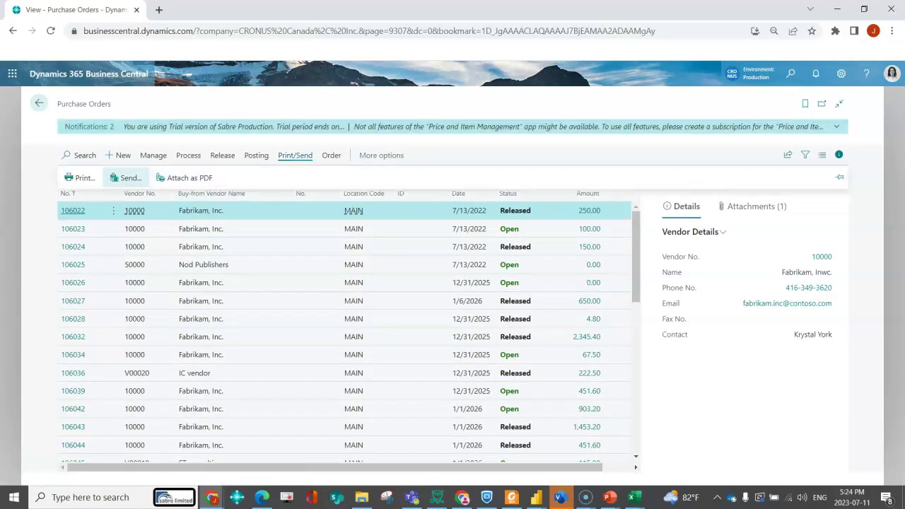
pyautogui.click(126, 178)
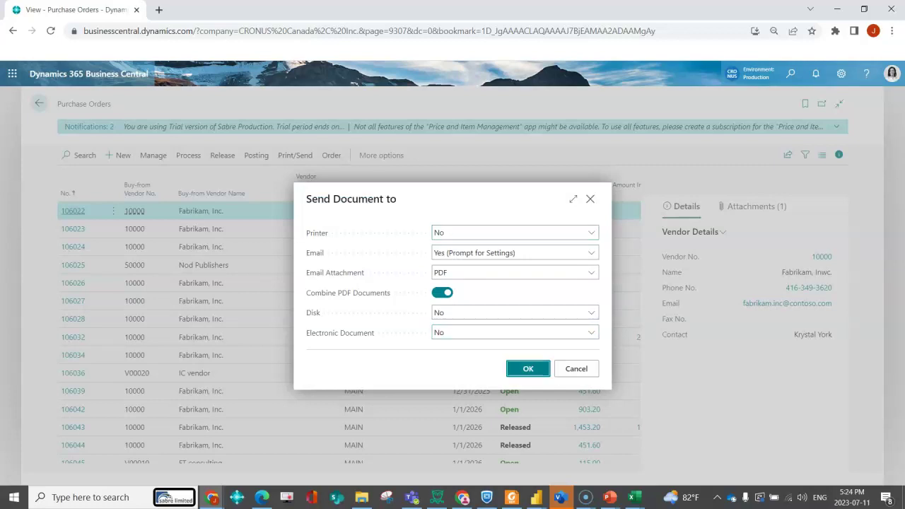
pyautogui.press('Return')
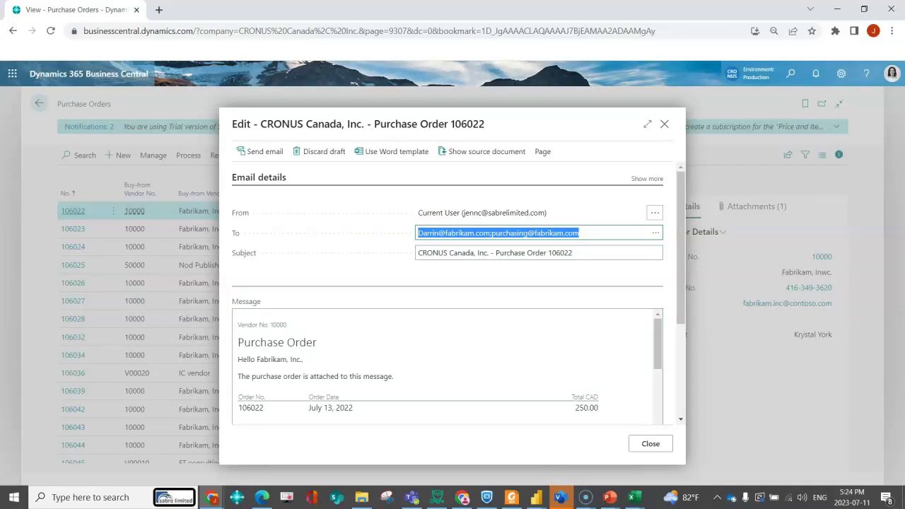
pyautogui.scroll(-5, 539, 382)
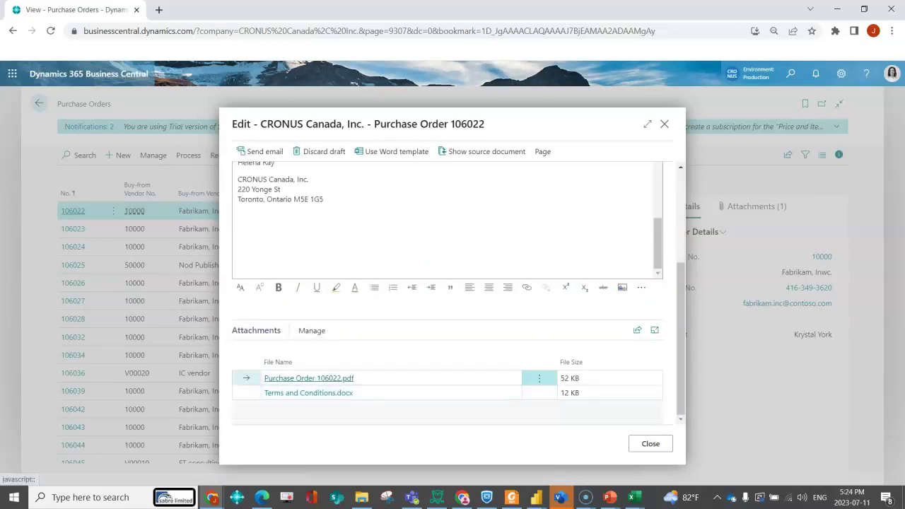